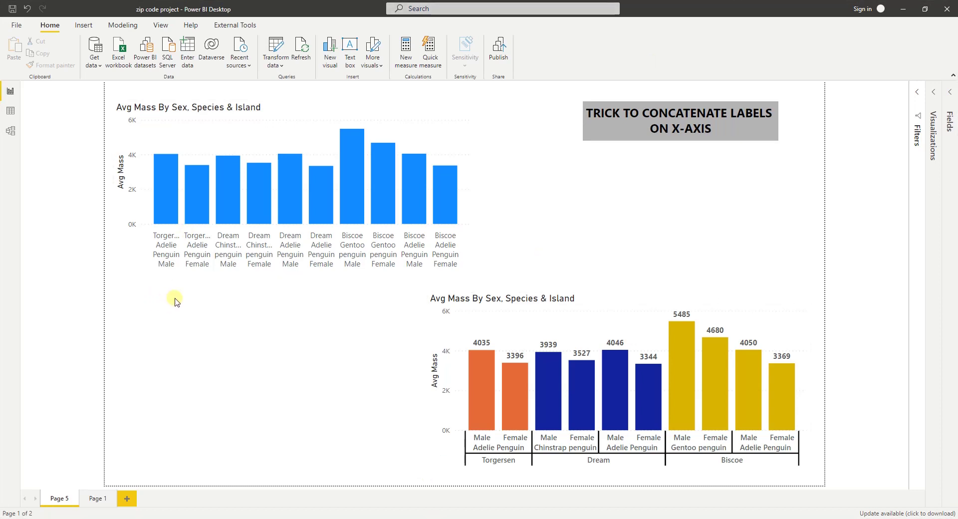
# Step: Select the top and lower 'Avg Mass By Sex, Species & Island' example charts on Page 5 to review them
pyautogui.click(216, 134)
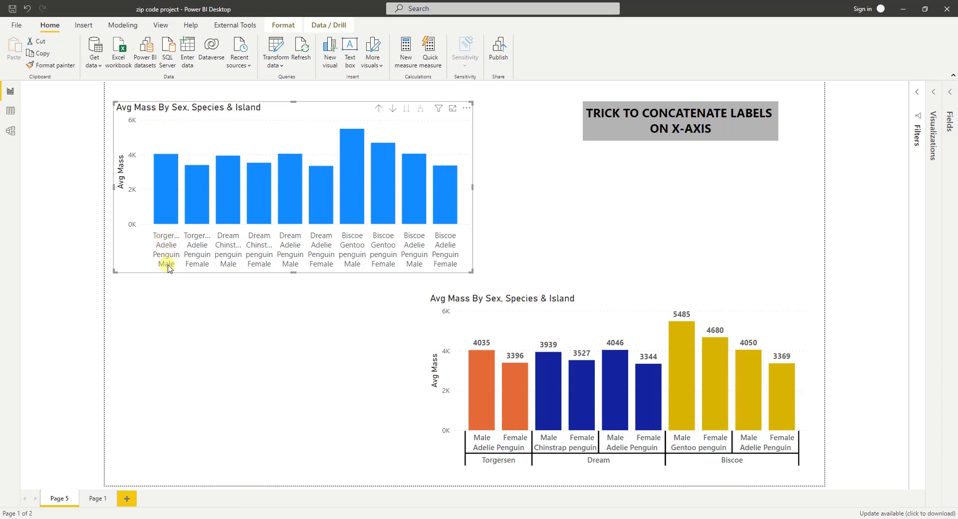
pyautogui.click(615, 315)
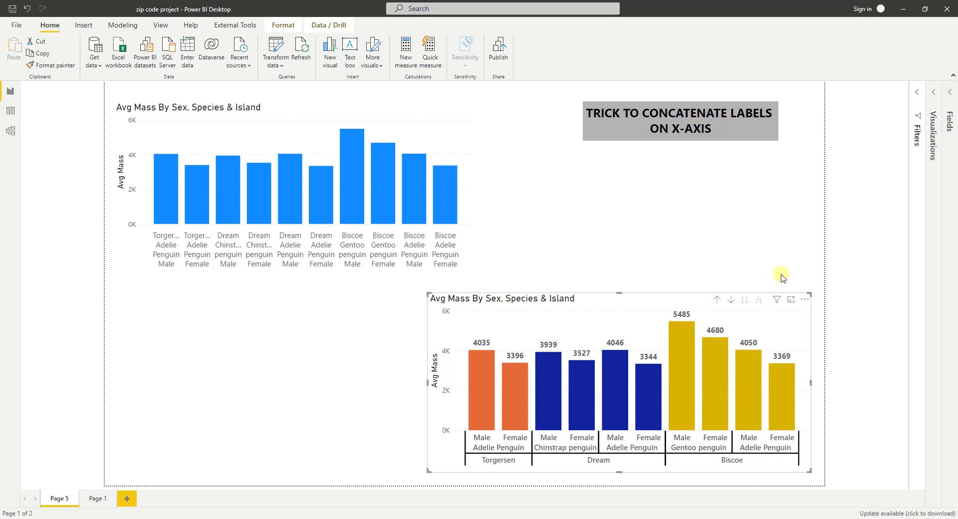
pyautogui.click(508, 373)
pyautogui.click(286, 130)
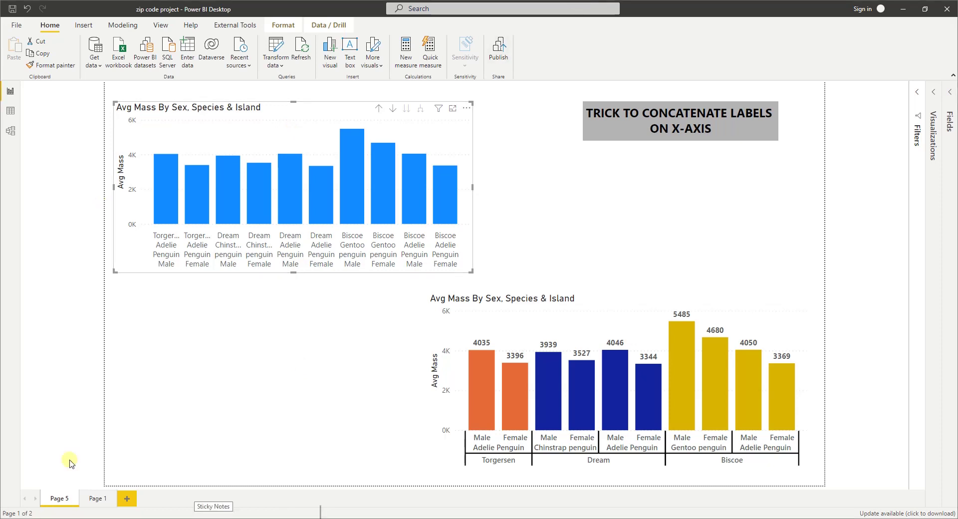
# Step: On Page 1, insert a Matrix visual and enlarge it to fill most of the page
pyautogui.click(97, 498)
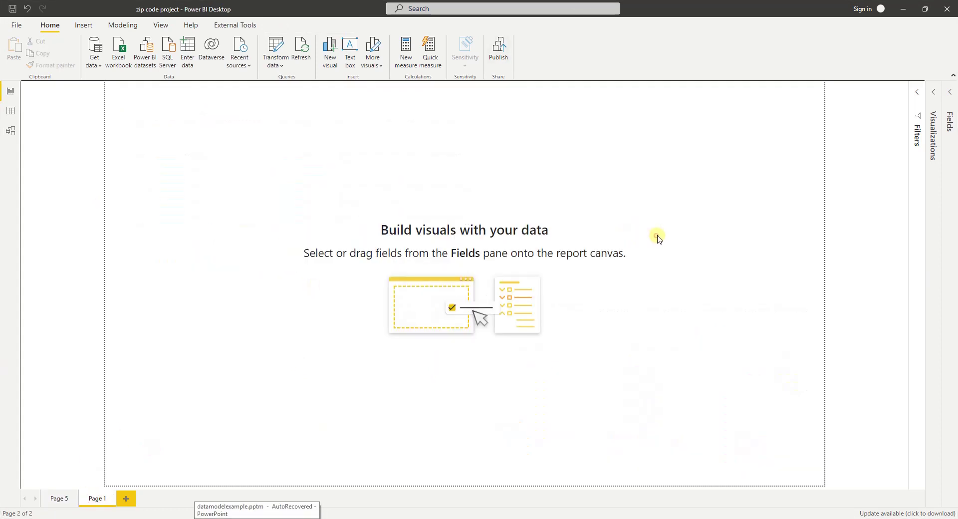
pyautogui.click(945, 94)
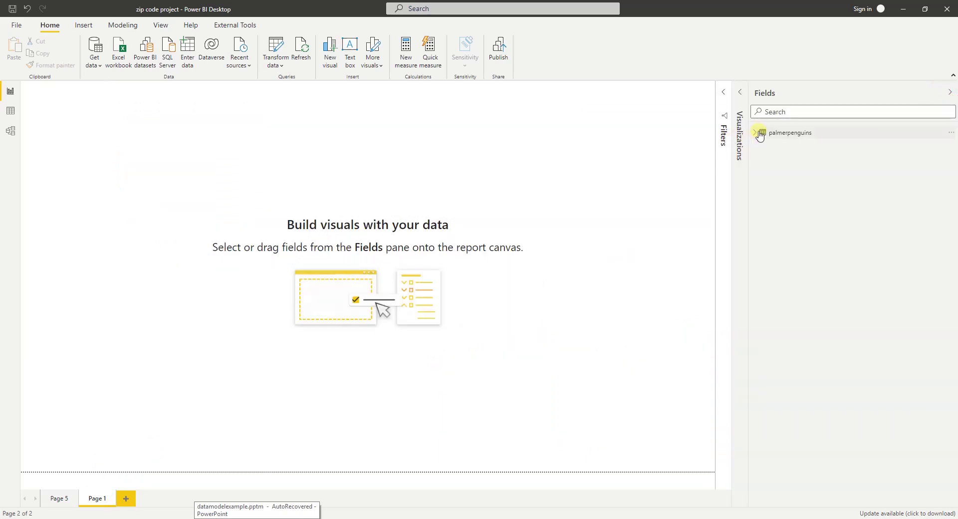
pyautogui.click(755, 132)
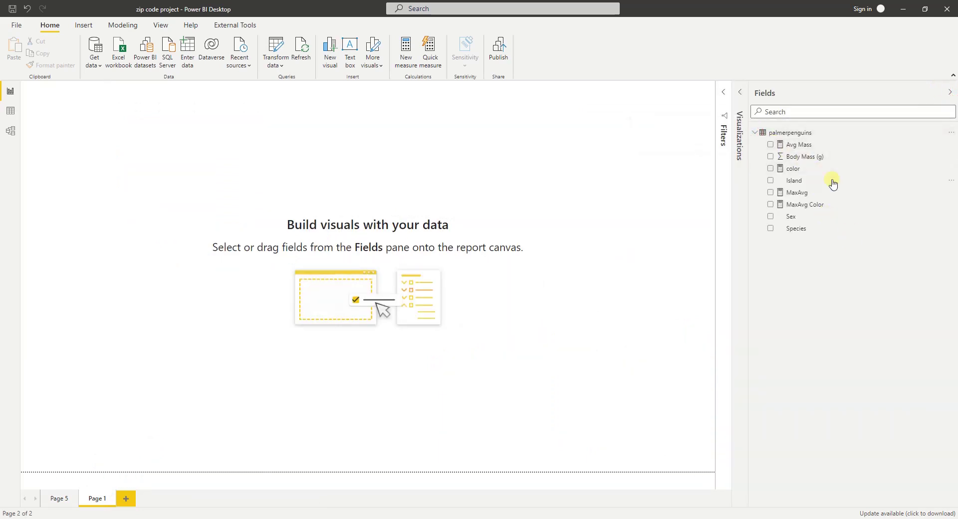
pyautogui.click(738, 92)
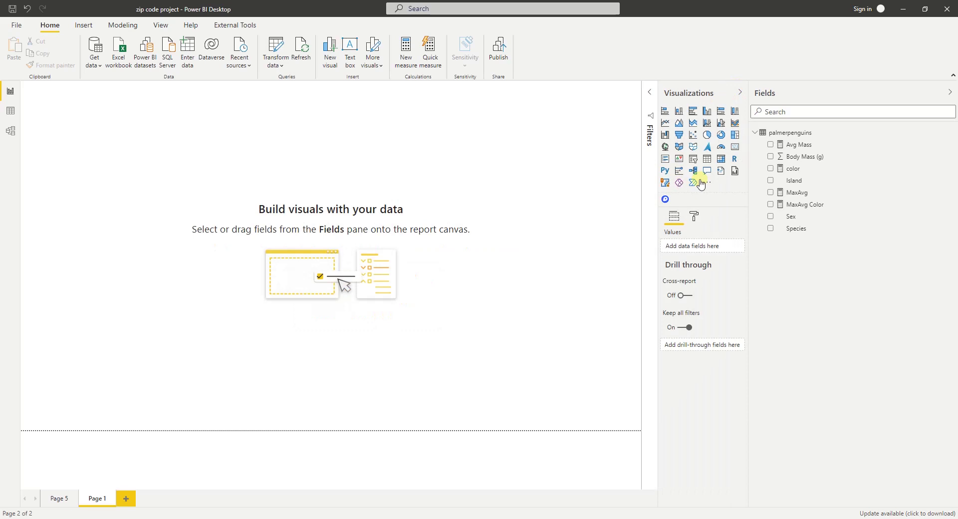
pyautogui.click(721, 159)
pyautogui.moveTo(111, 139); pyautogui.dragTo(210, 196)
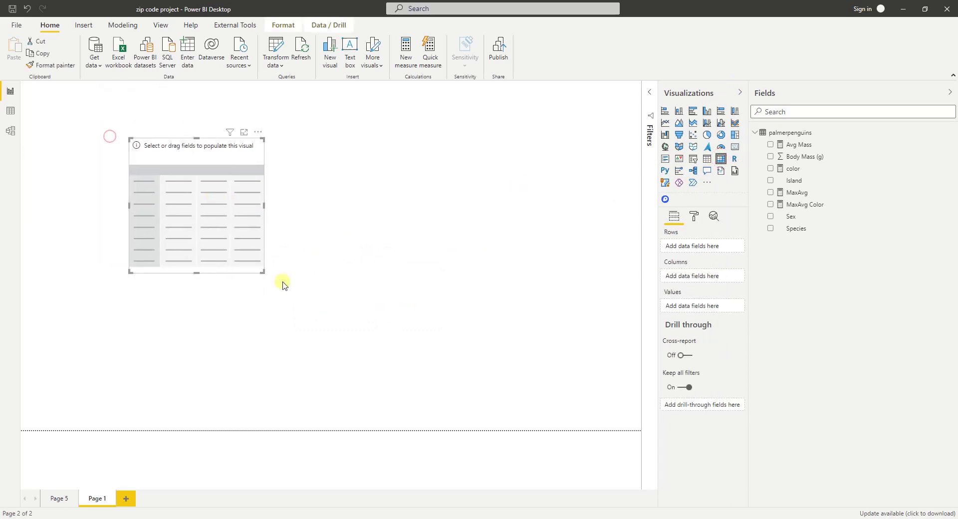
pyautogui.moveTo(263, 271); pyautogui.dragTo(506, 436)
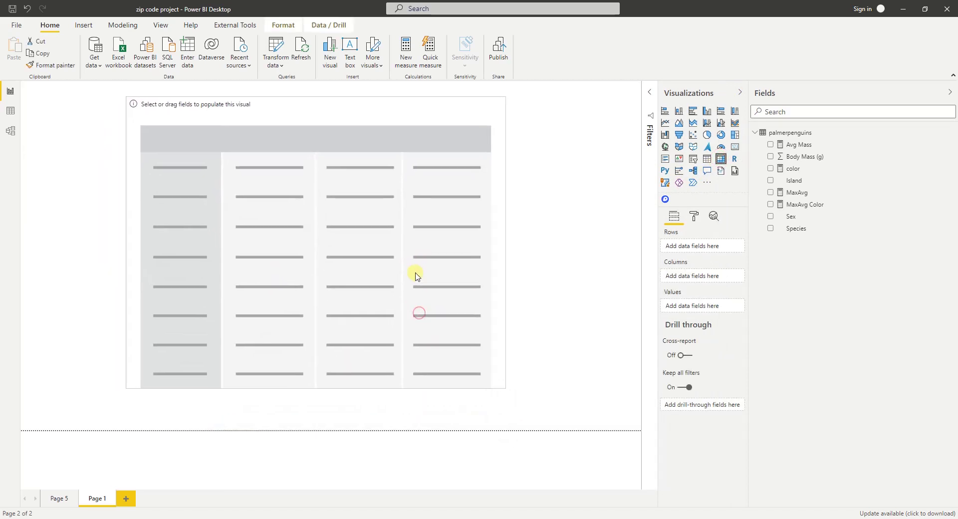
pyautogui.moveTo(417, 276)
pyautogui.mouseDown()
pyautogui.moveTo(432, 282)
pyautogui.moveTo(404, 270)
pyautogui.mouseUp()
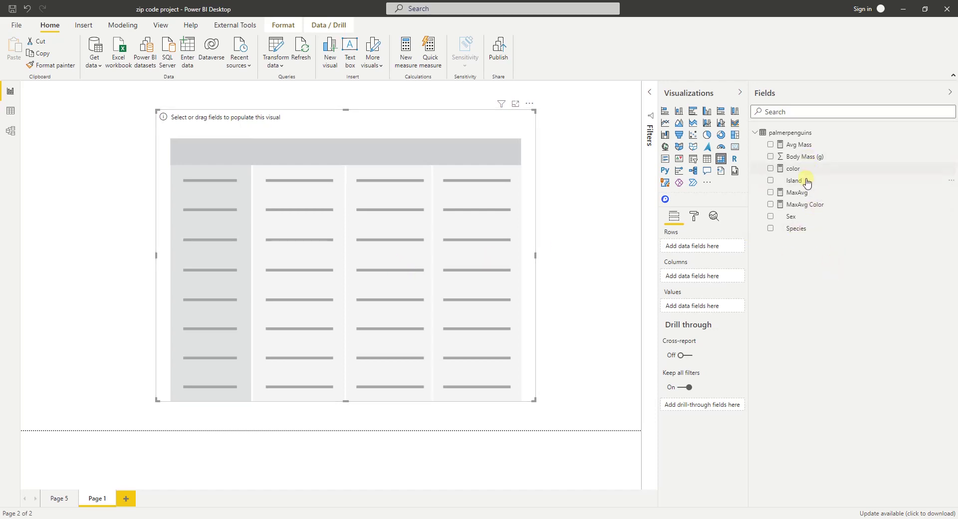
# Step: Put Island, Species and Sex into the matrix rows and expand Biscoe and Dream
pyautogui.moveTo(806, 184); pyautogui.dragTo(731, 245)
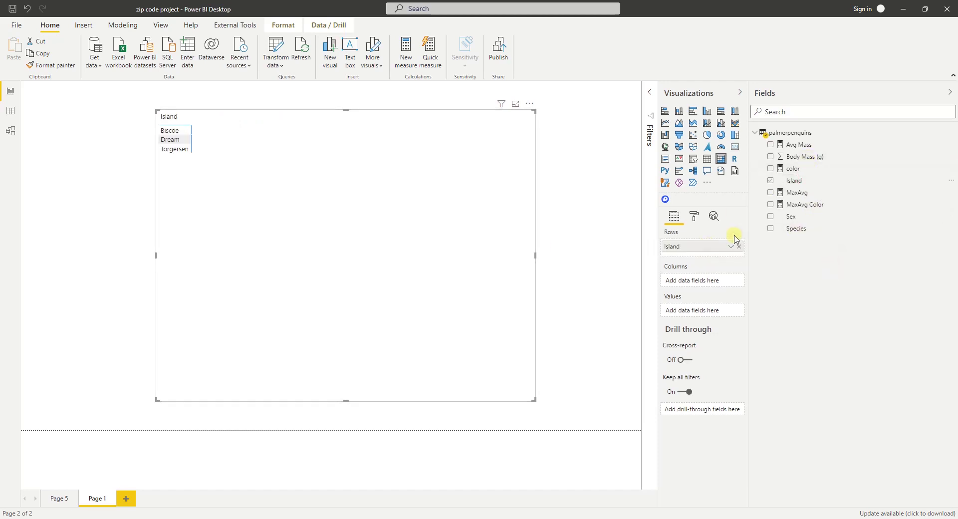
pyautogui.moveTo(816, 230); pyautogui.dragTo(710, 254)
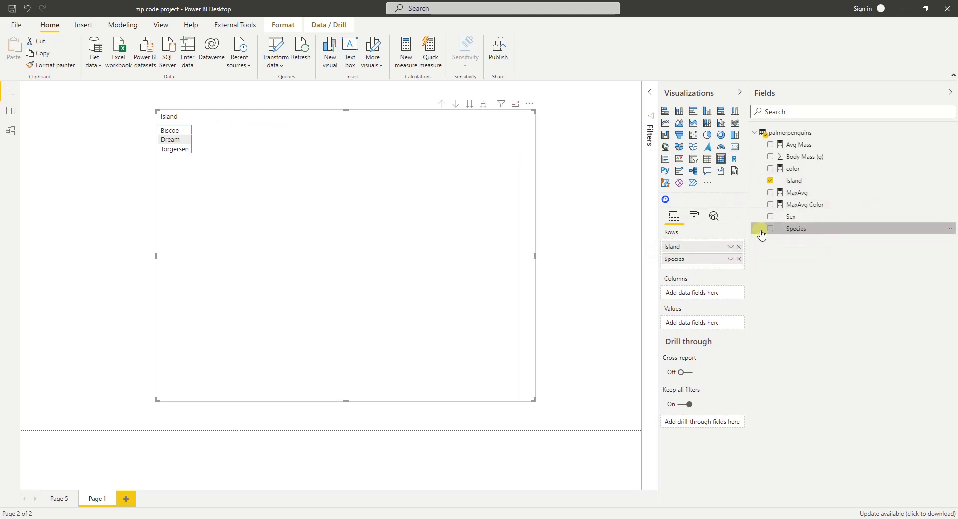
pyautogui.moveTo(802, 218); pyautogui.dragTo(682, 269)
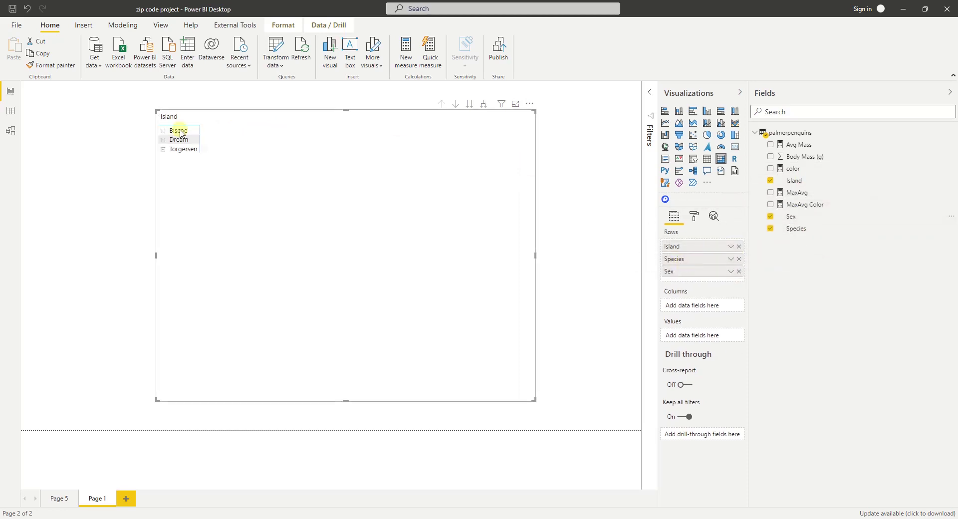
pyautogui.click(163, 131)
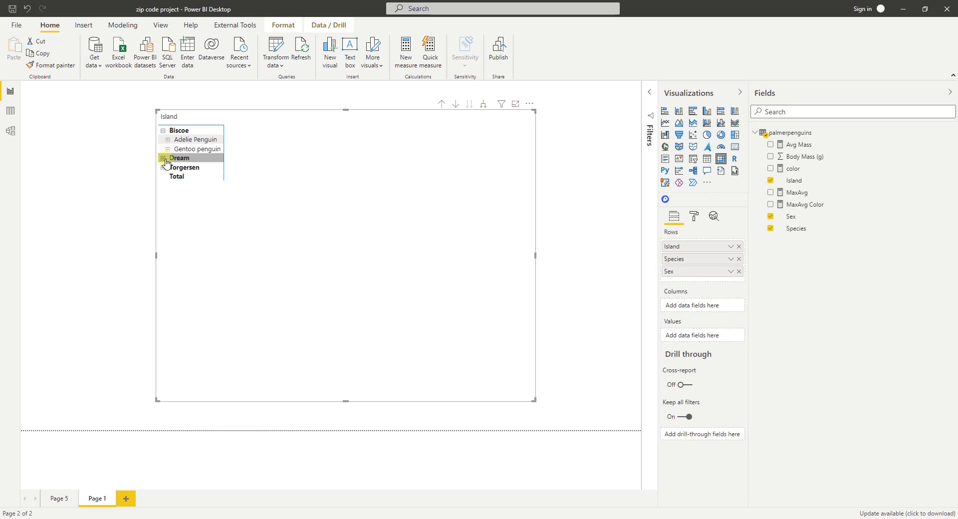
pyautogui.click(163, 157)
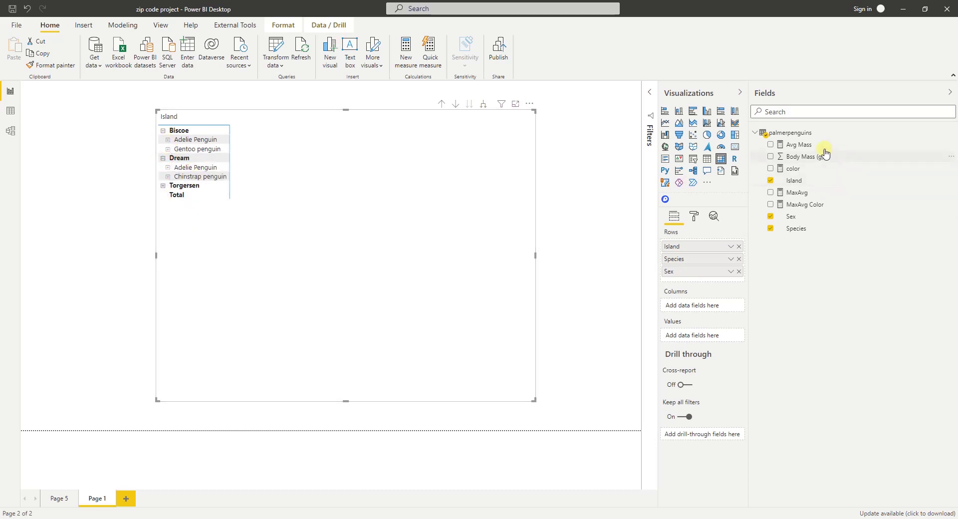
pyautogui.click(802, 144)
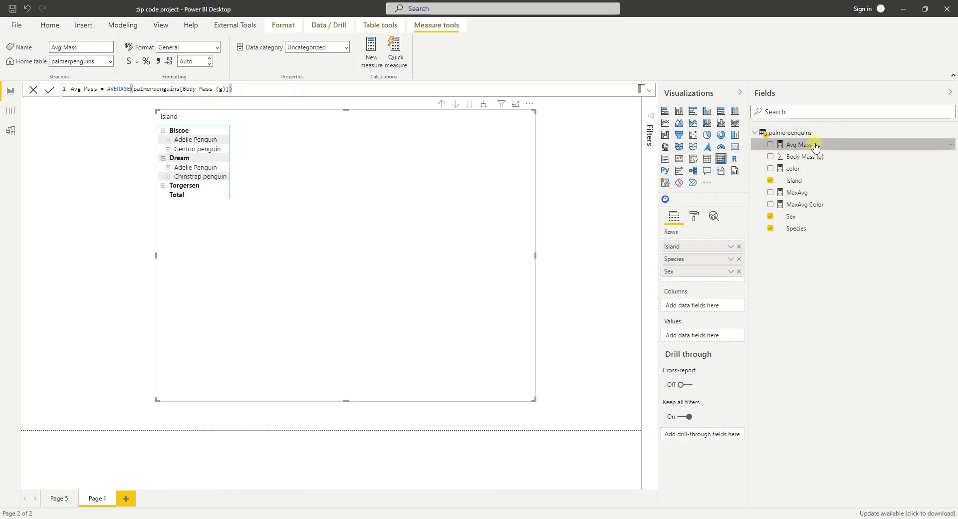
# Step: Add the Avg Mass measure to the matrix Values
pyautogui.moveTo(814, 144); pyautogui.dragTo(331, 188)
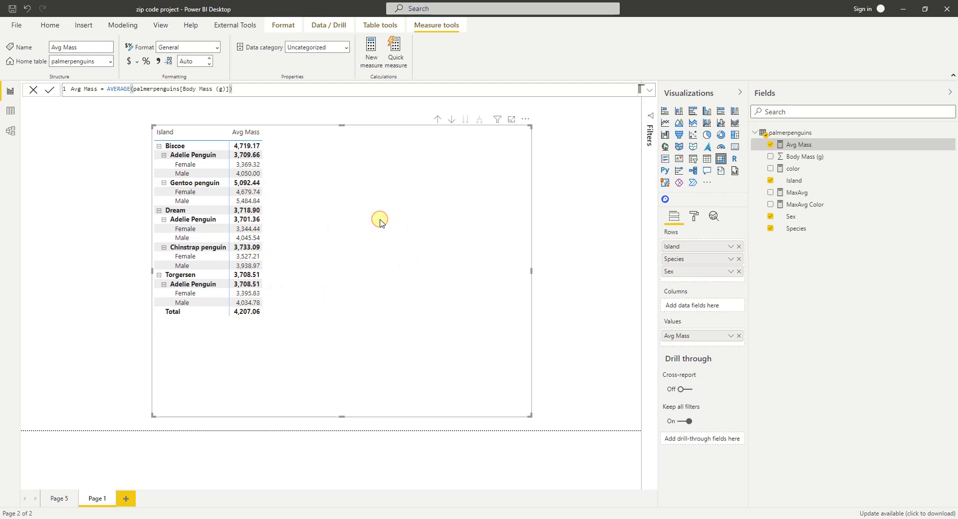
pyautogui.click(315, 204)
# Step: Convert the matrix to a stacked column chart and widen it on the page
pyautogui.click(679, 112)
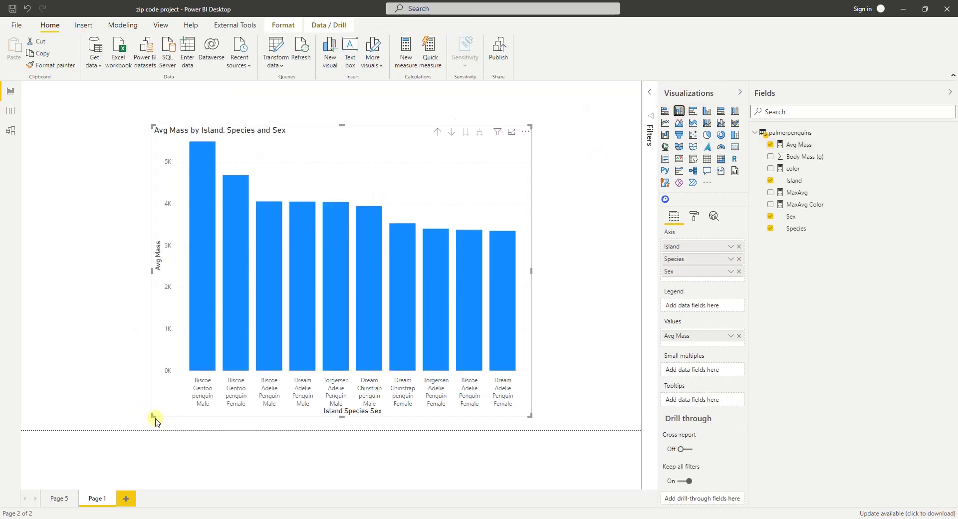
pyautogui.moveTo(155, 420); pyautogui.dragTo(55, 381)
pyautogui.moveTo(404, 170); pyautogui.dragTo(467, 176)
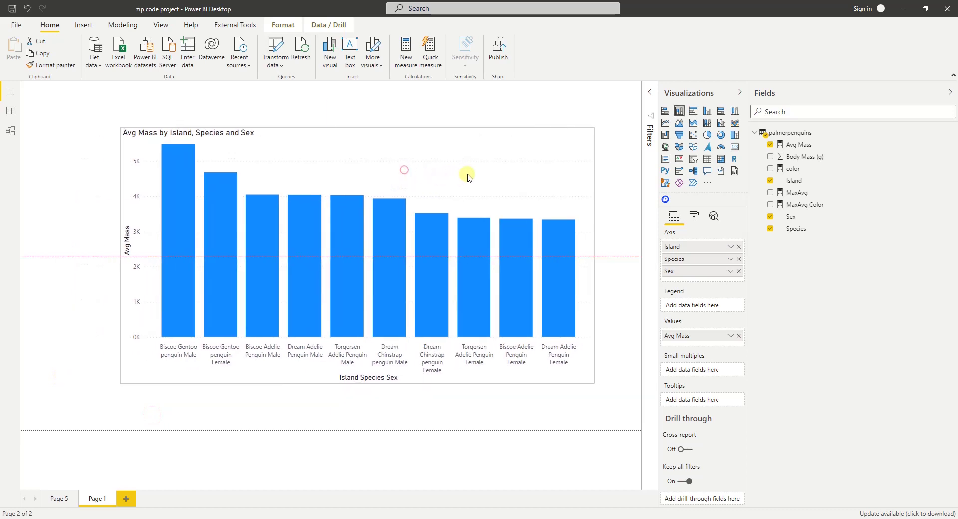
# Step: Drill up to Island, then expand down two levels to show Island, Species and Sex bars
pyautogui.click(501, 134)
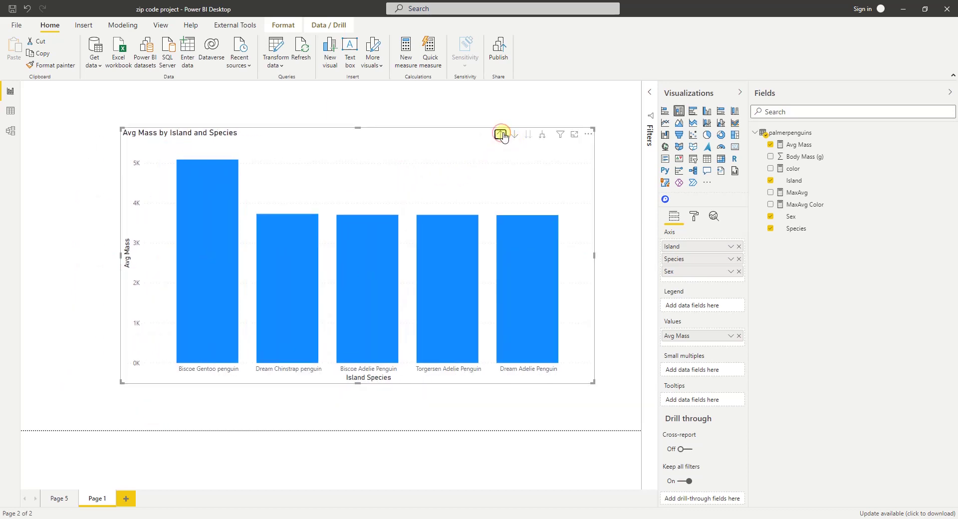
pyautogui.click(501, 134)
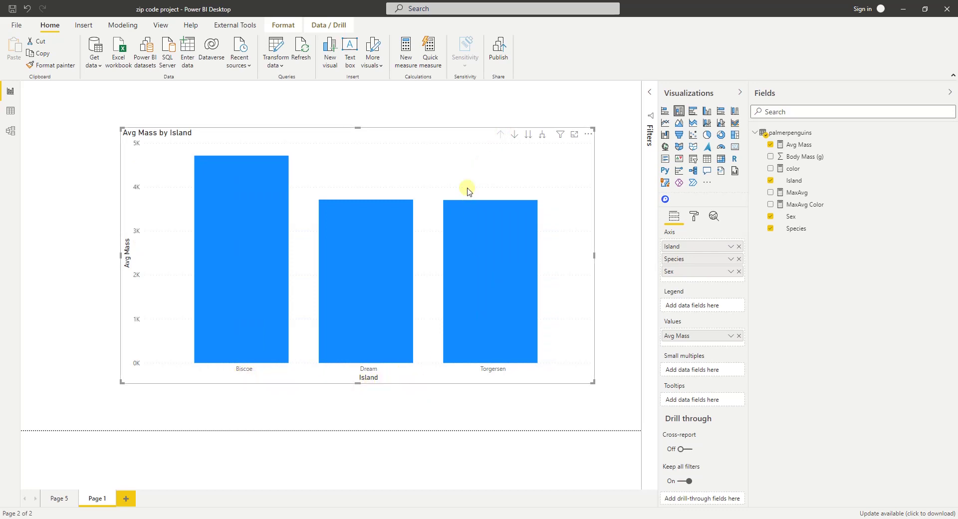
pyautogui.click(543, 138)
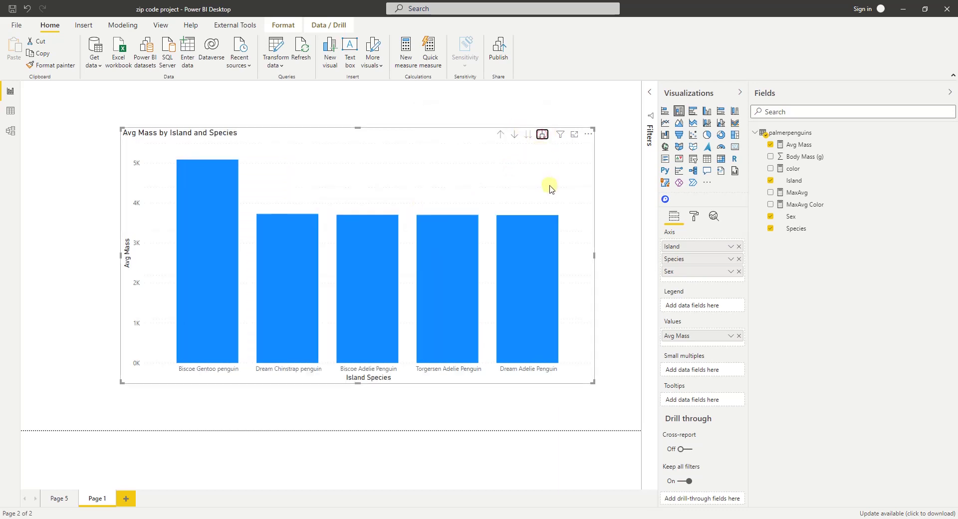
pyautogui.click(543, 134)
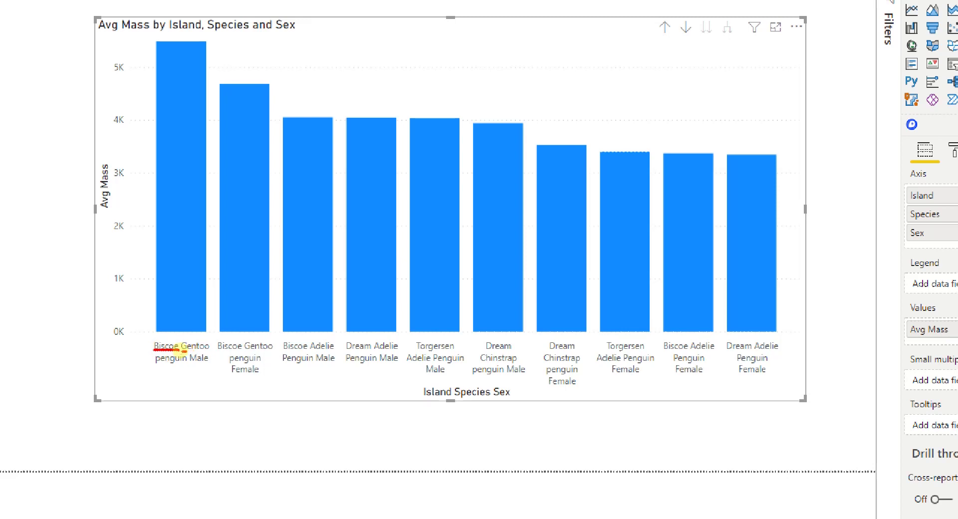
pyautogui.moveTo(179, 350); pyautogui.dragTo(211, 351)
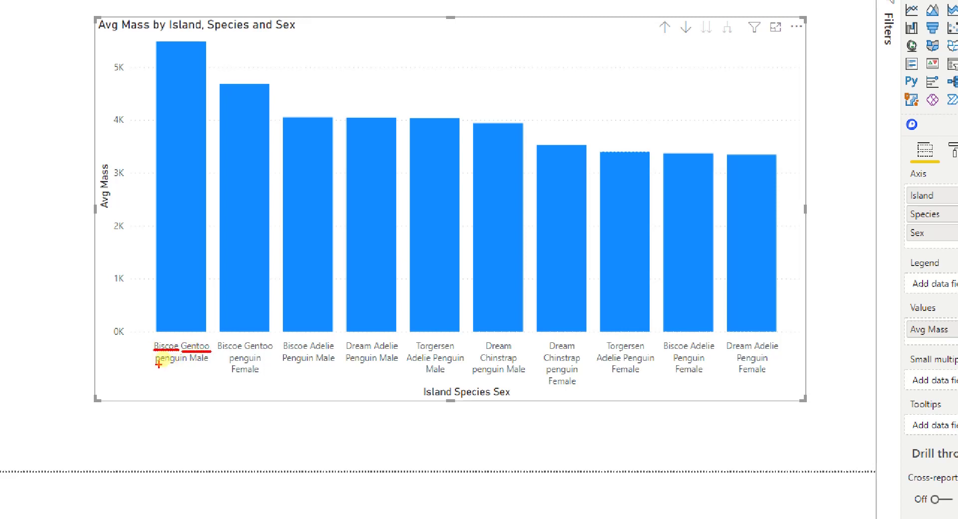
pyautogui.moveTo(158, 365); pyautogui.dragTo(188, 365)
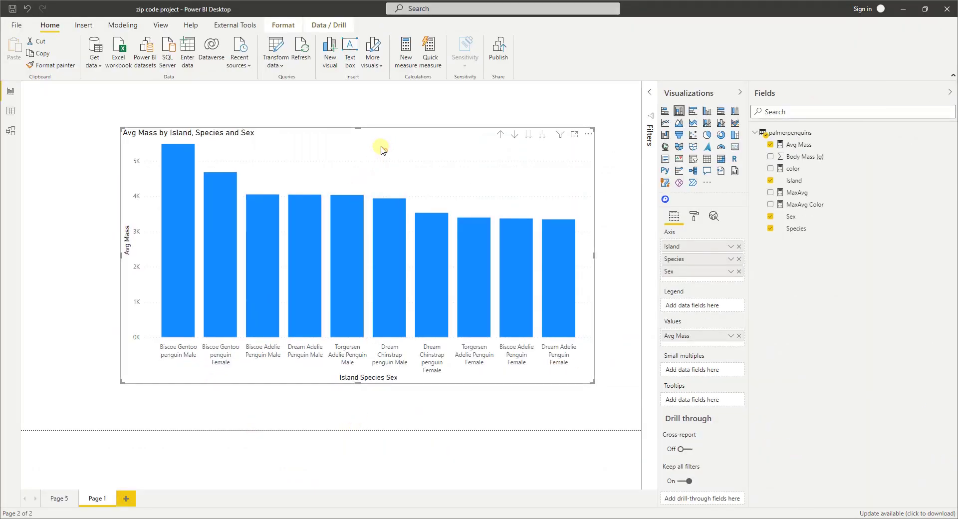
# Step: Turn on Concatenate labels in the chart's X axis format settings
pyautogui.hotkey('ctrl', 'z')
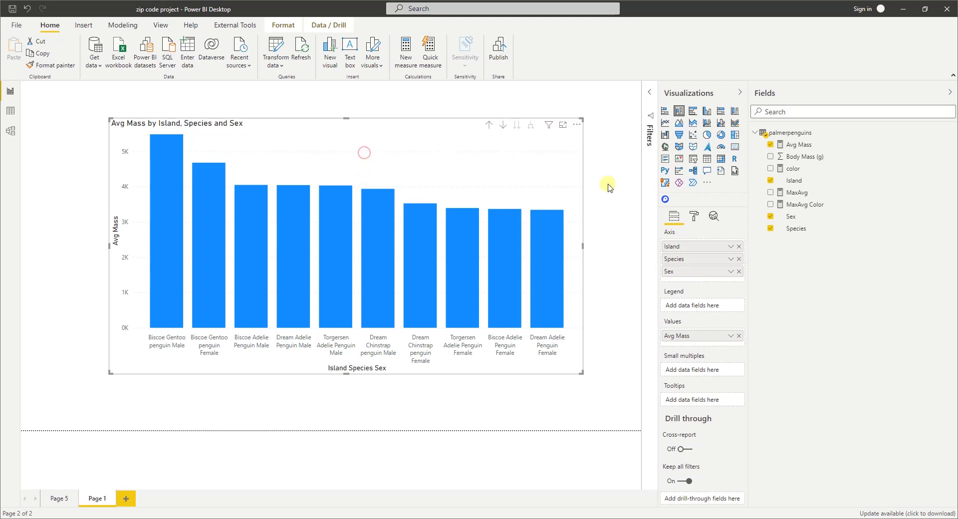
pyautogui.click(694, 218)
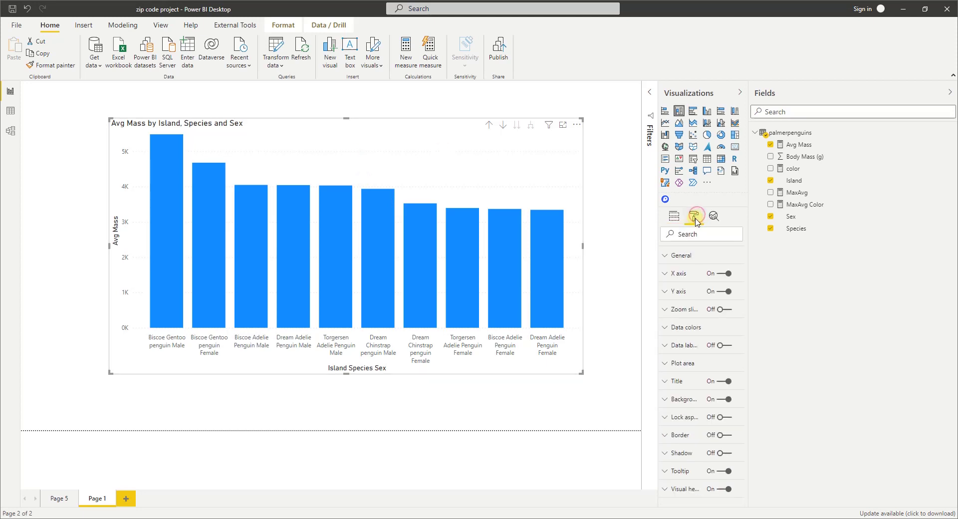
pyautogui.click(679, 273)
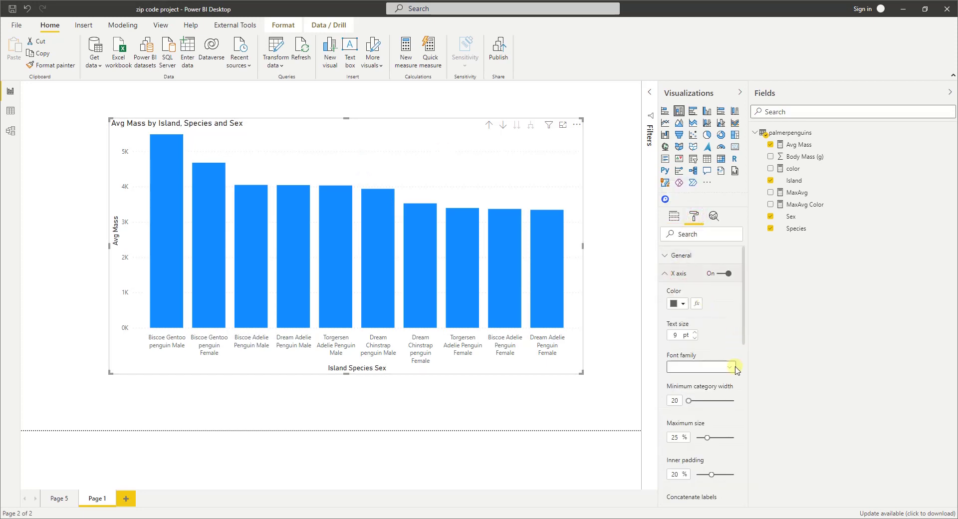
pyautogui.scroll(-5, 713, 371)
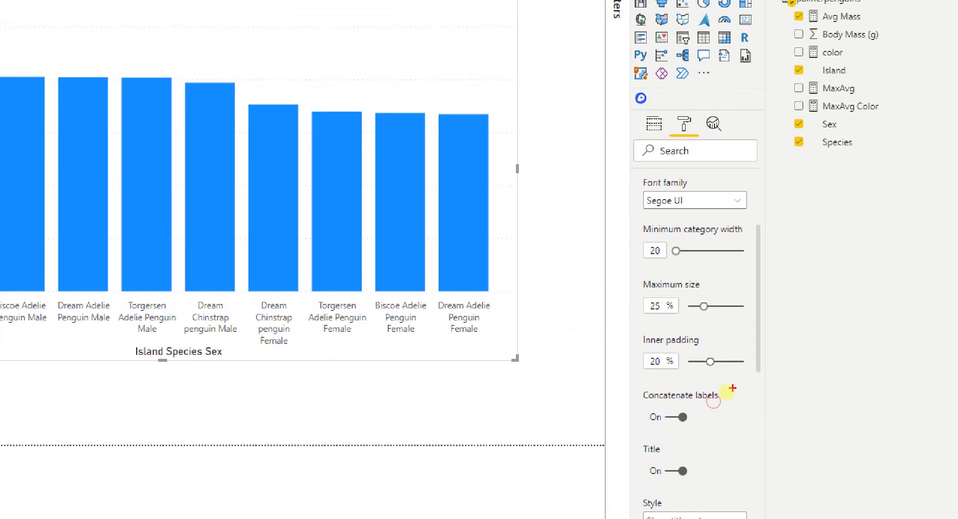
pyautogui.moveTo(722, 395)
pyautogui.mouseDown()
pyautogui.moveTo(681, 369)
pyautogui.moveTo(618, 376)
pyautogui.moveTo(696, 424)
pyautogui.mouseUp()
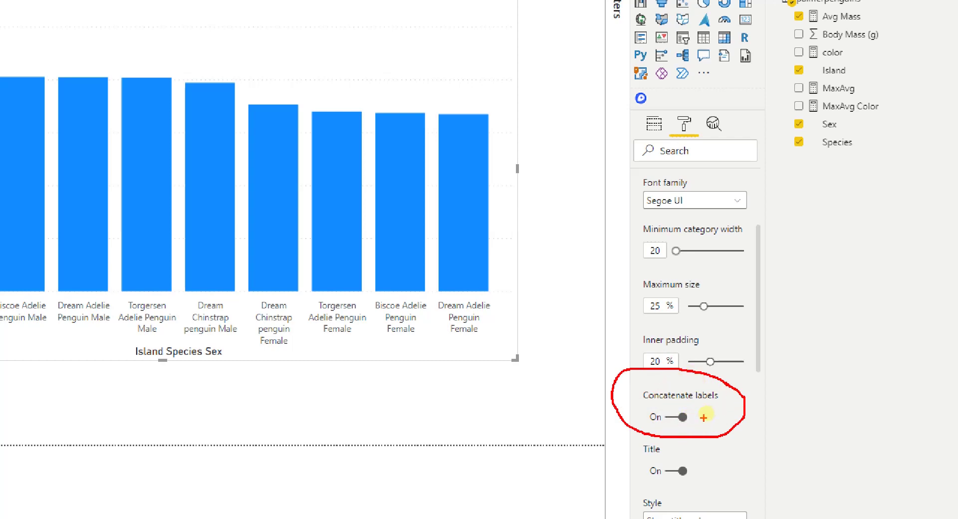
pyautogui.press('Escape')
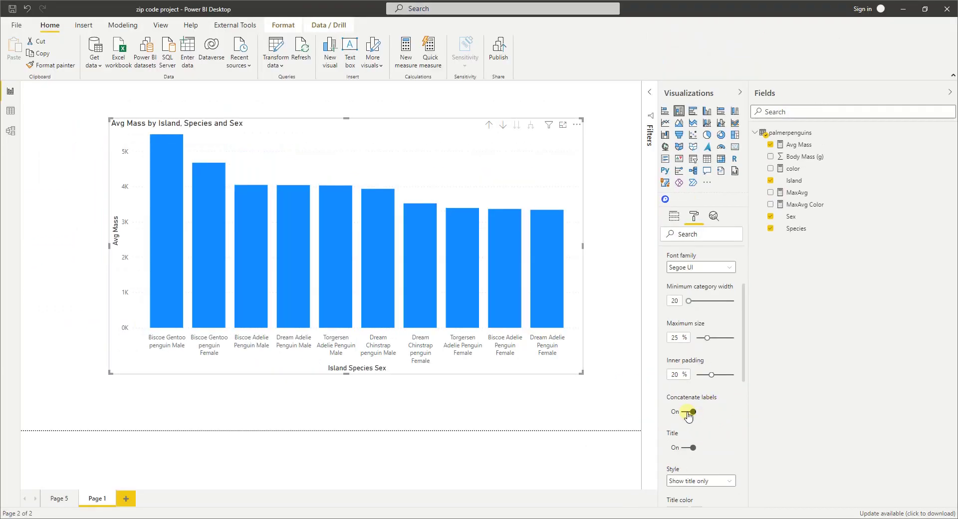
pyautogui.click(688, 414)
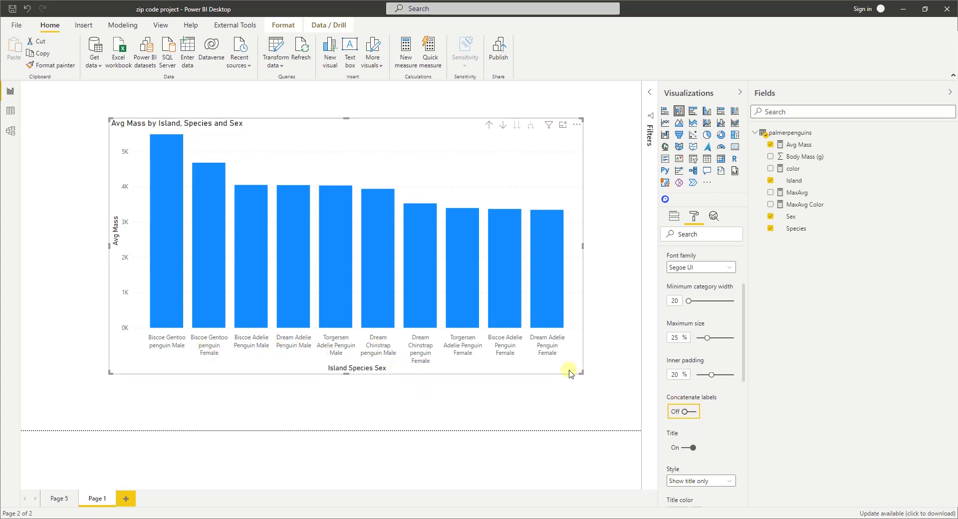
pyautogui.moveTo(569, 372); pyautogui.dragTo(572, 378)
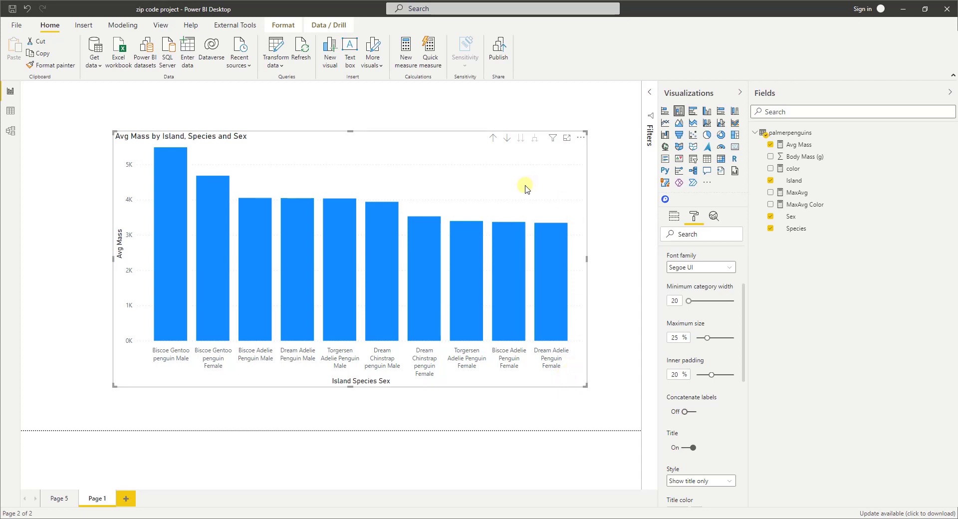
pyautogui.click(693, 412)
# Step: Drill up once and expand back down to the Island, Species and Sex breakdown
pyautogui.click(493, 137)
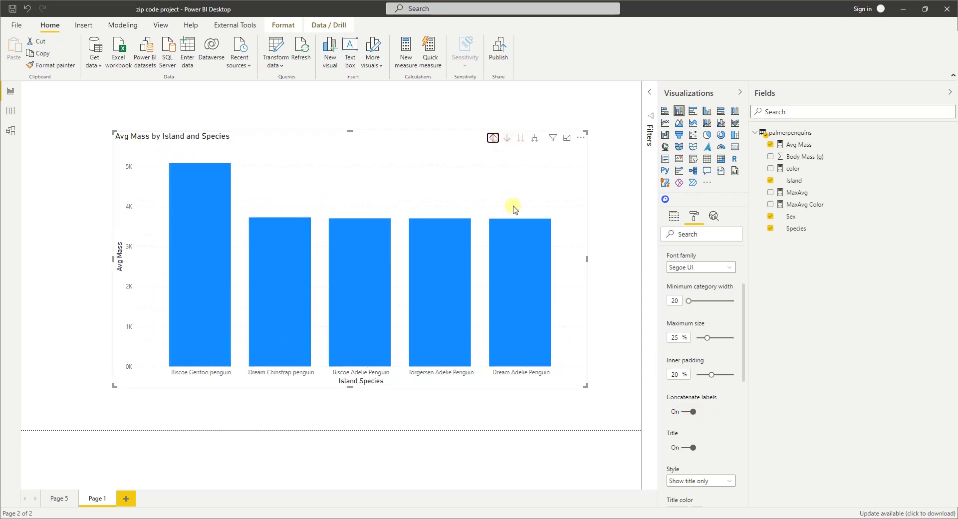
pyautogui.click(690, 416)
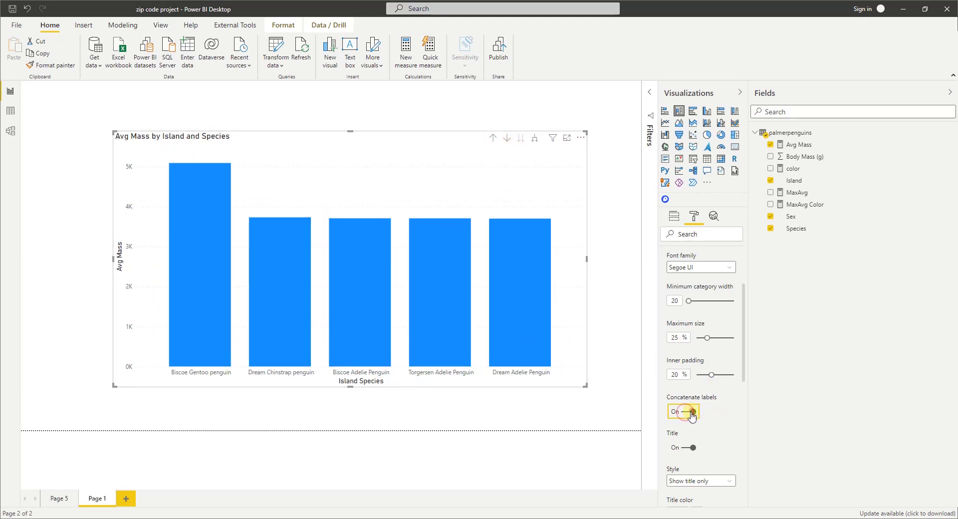
pyautogui.click(534, 138)
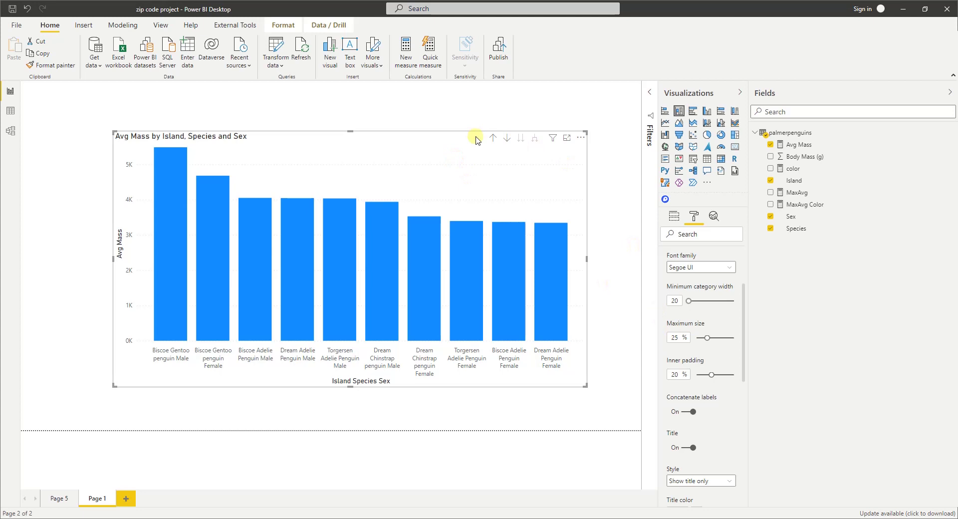
# Step: Drill up to Island, view the Island/Species/Sex axis fields, then expand down two levels again
pyautogui.click(493, 138)
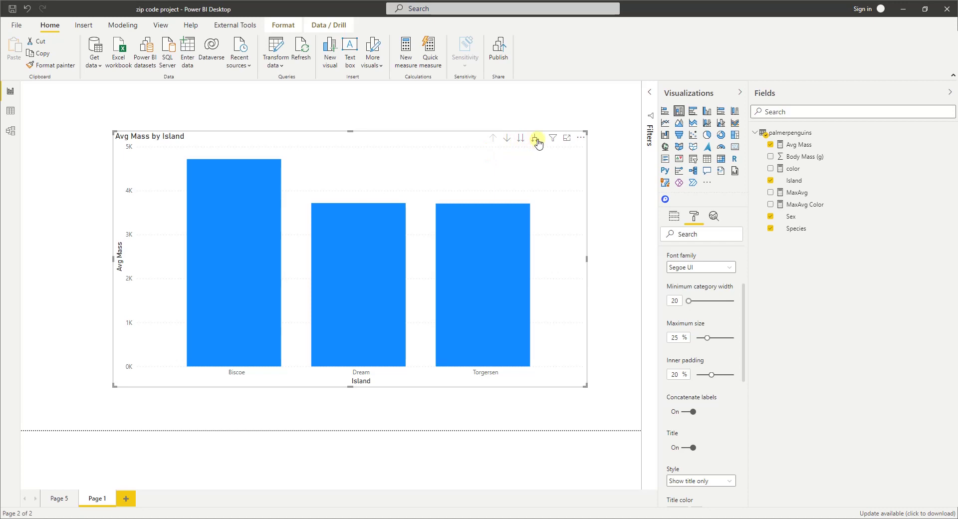
pyautogui.click(679, 218)
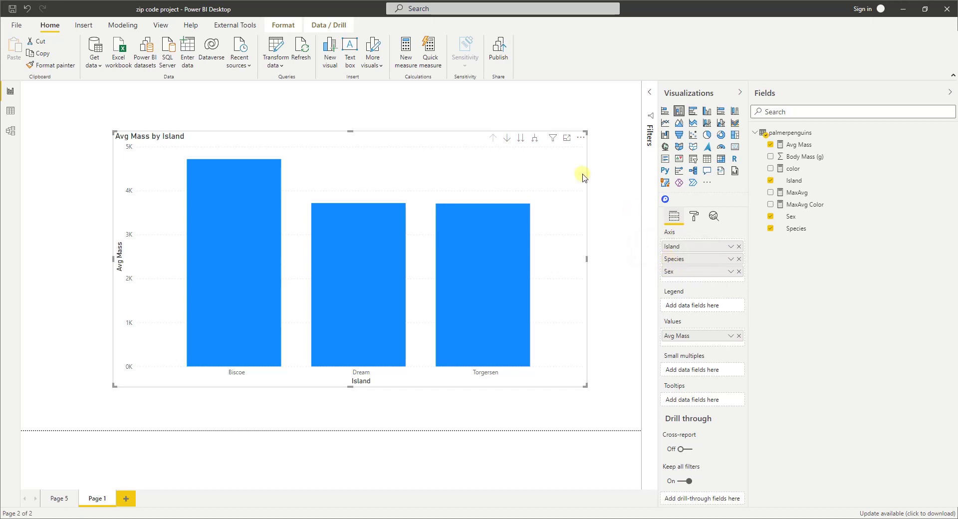
pyautogui.click(534, 140)
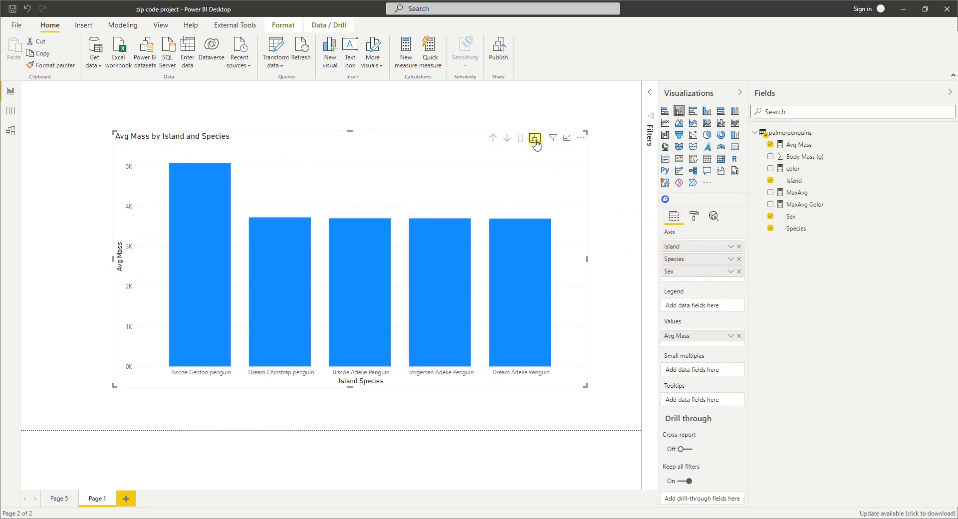
pyautogui.click(534, 140)
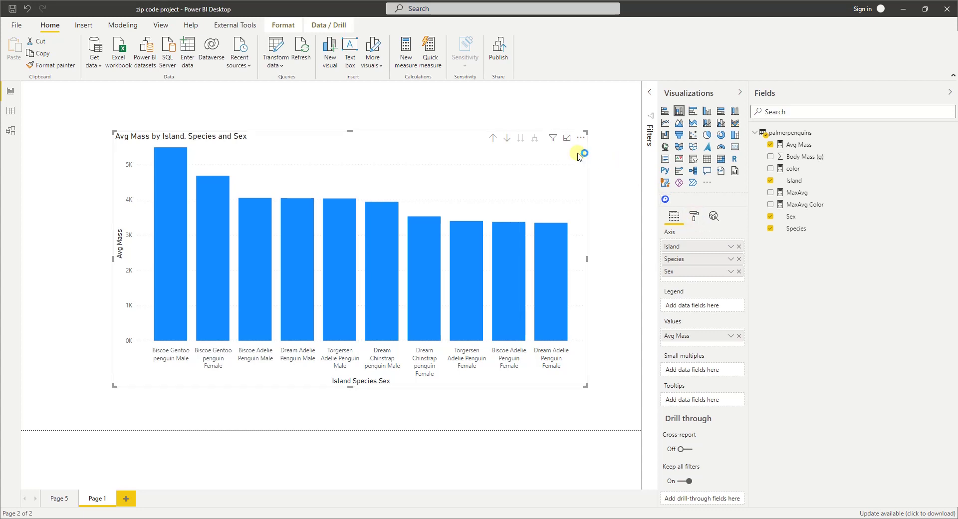
# Step: Switch Concatenate labels off in the chart's X axis format settings
pyautogui.click(693, 216)
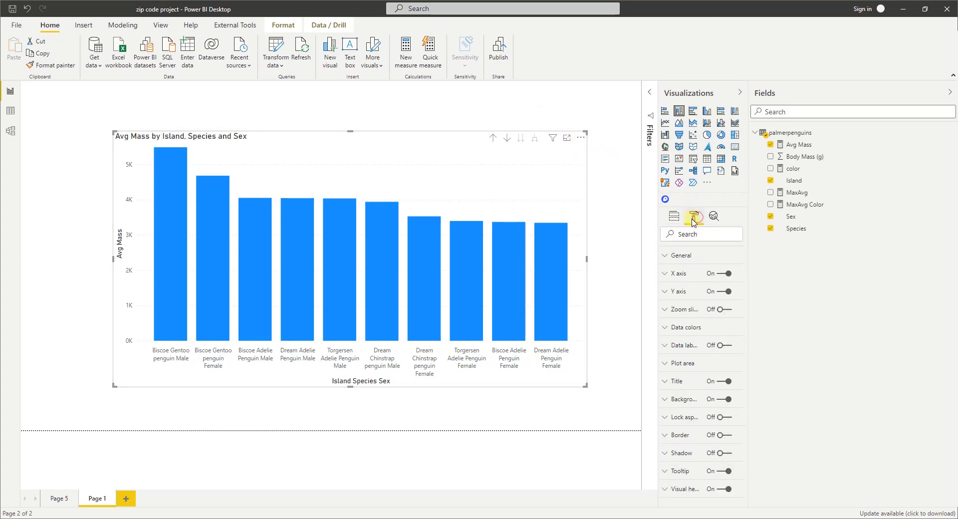
pyautogui.click(681, 274)
pyautogui.scroll(-3, 708, 449)
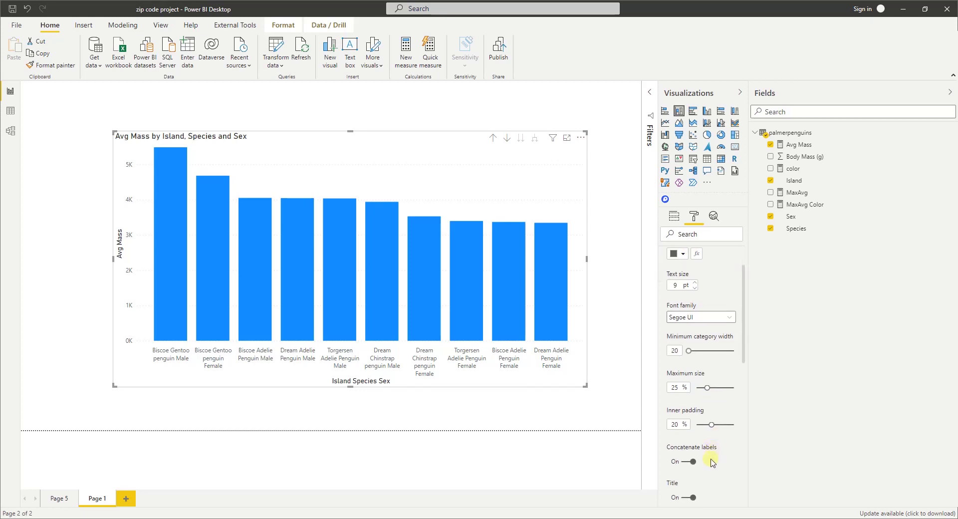
pyautogui.scroll(-1, 708, 461)
pyautogui.click(689, 411)
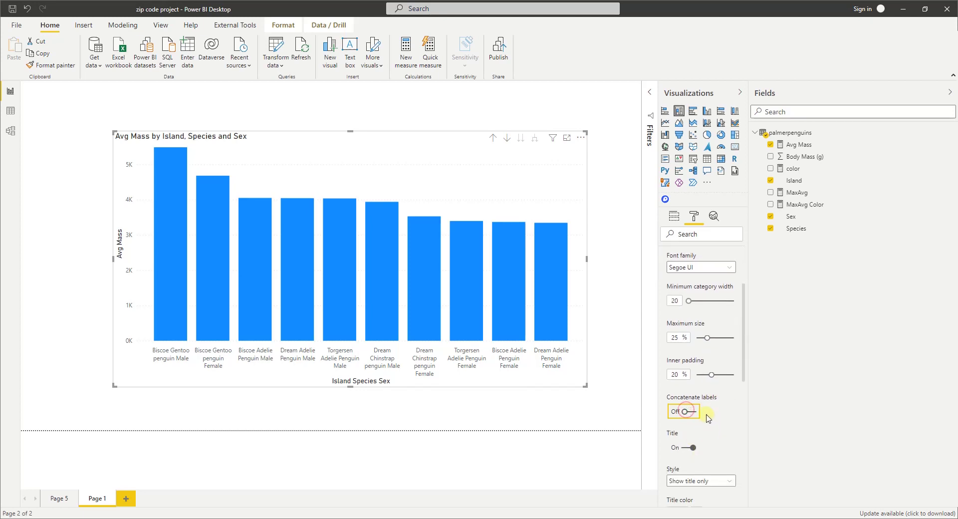
# Step: Sort the chart by Island Species Sex and make the visual taller
pyautogui.click(581, 138)
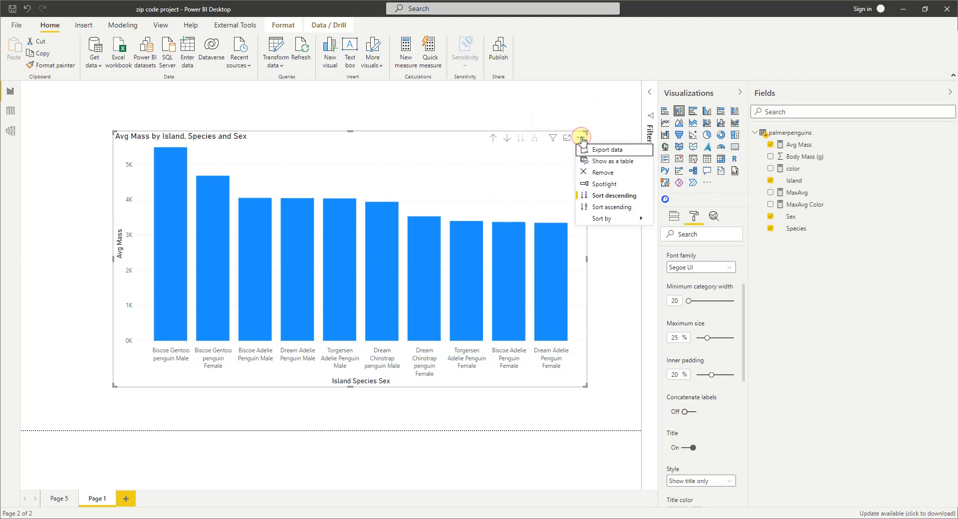
pyautogui.moveTo(612, 219)
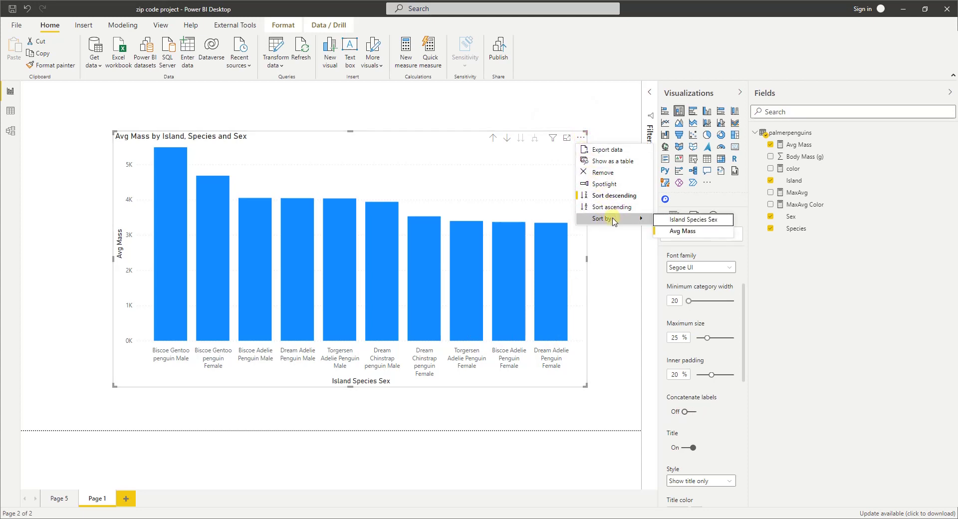
pyautogui.click(692, 220)
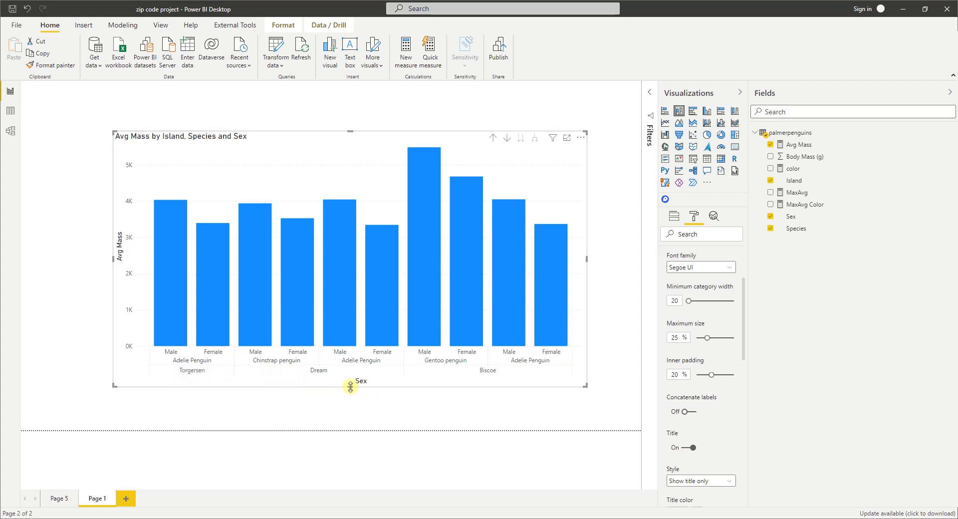
pyautogui.moveTo(359, 389); pyautogui.dragTo(359, 402)
pyautogui.click(183, 377)
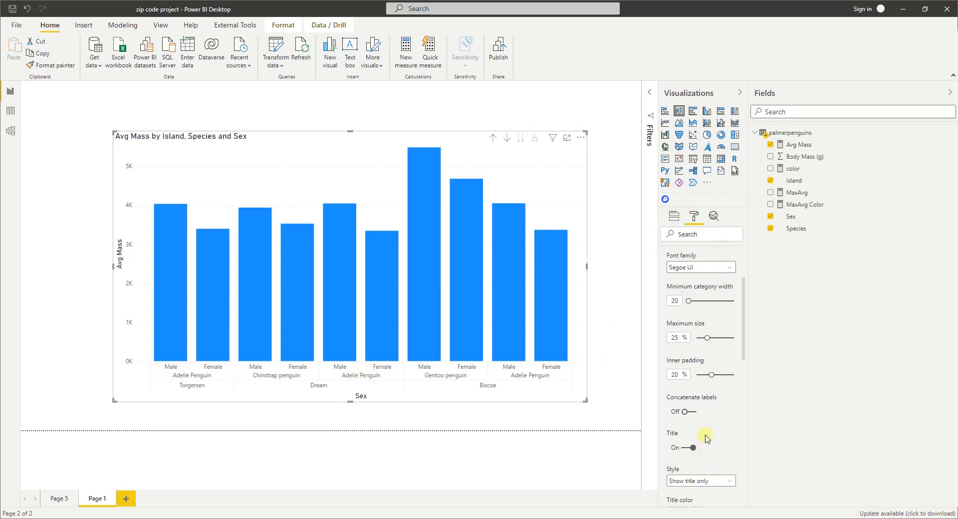
# Step: Set the x-axis gridlines to black, stroke width 2, solid line style
pyautogui.scroll(-8, 719, 409)
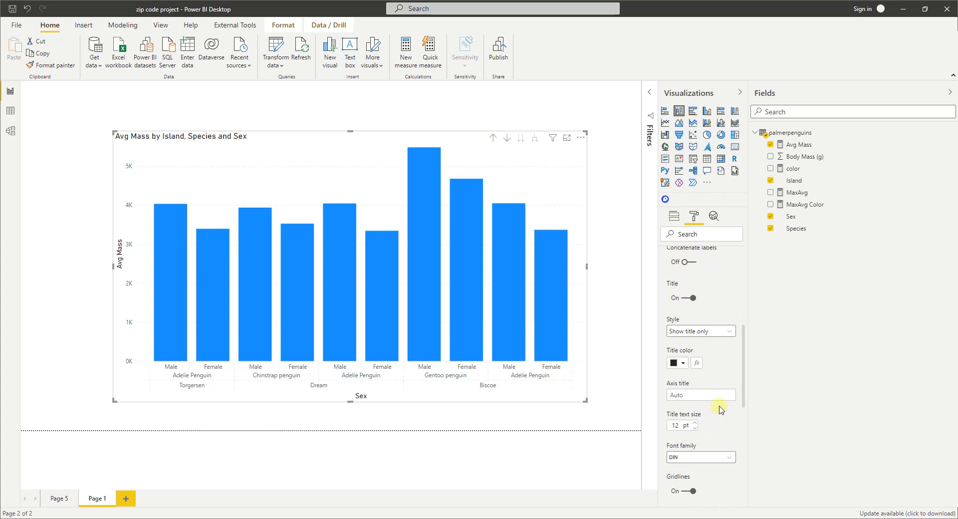
pyautogui.scroll(-4, 713, 418)
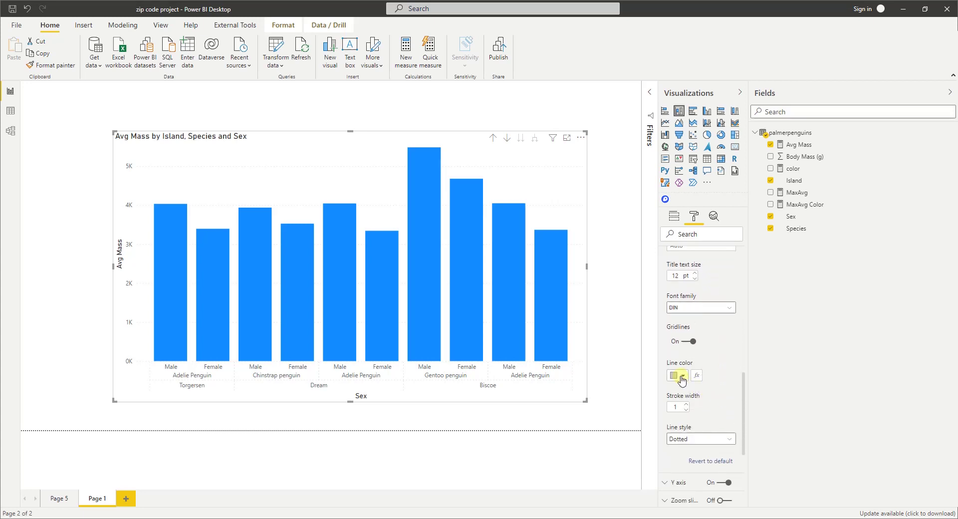
pyautogui.click(682, 376)
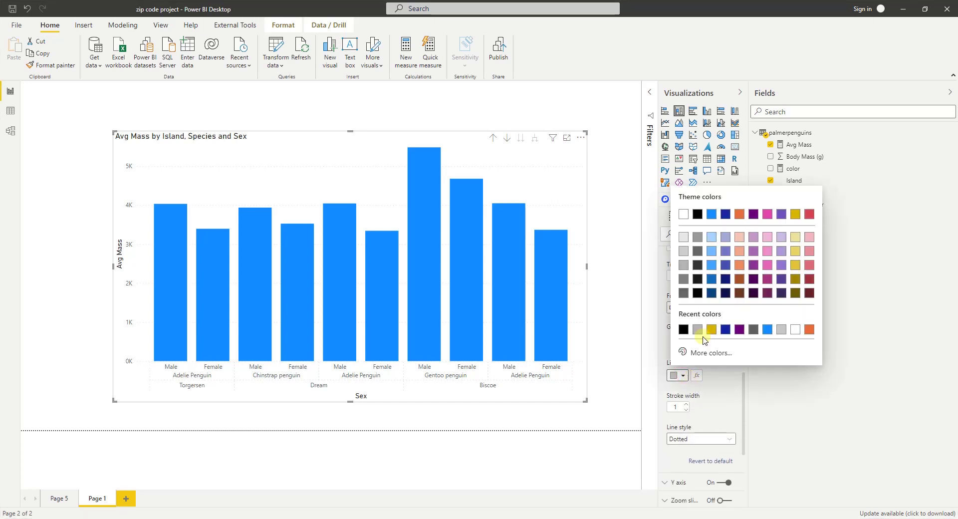
pyautogui.click(697, 214)
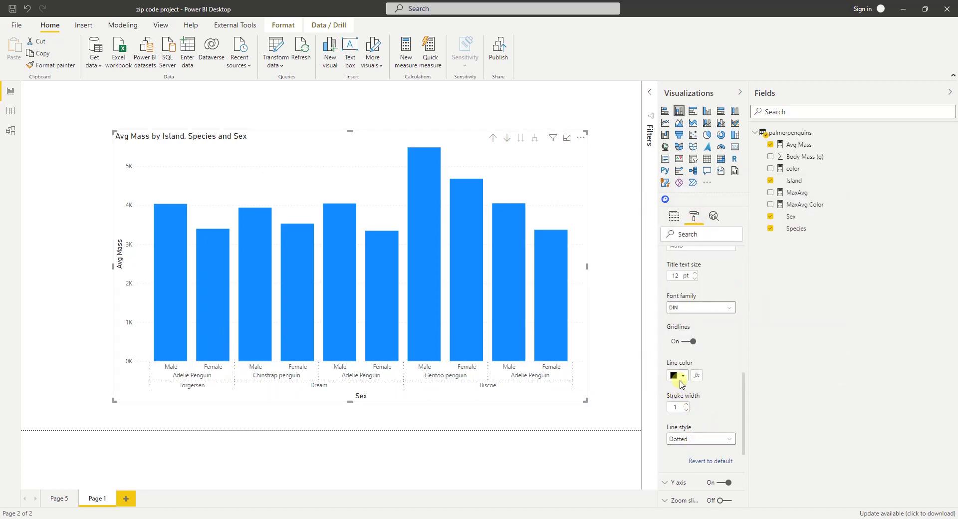
pyautogui.click(687, 403)
pyautogui.scroll(-1, 691, 405)
pyautogui.click(694, 390)
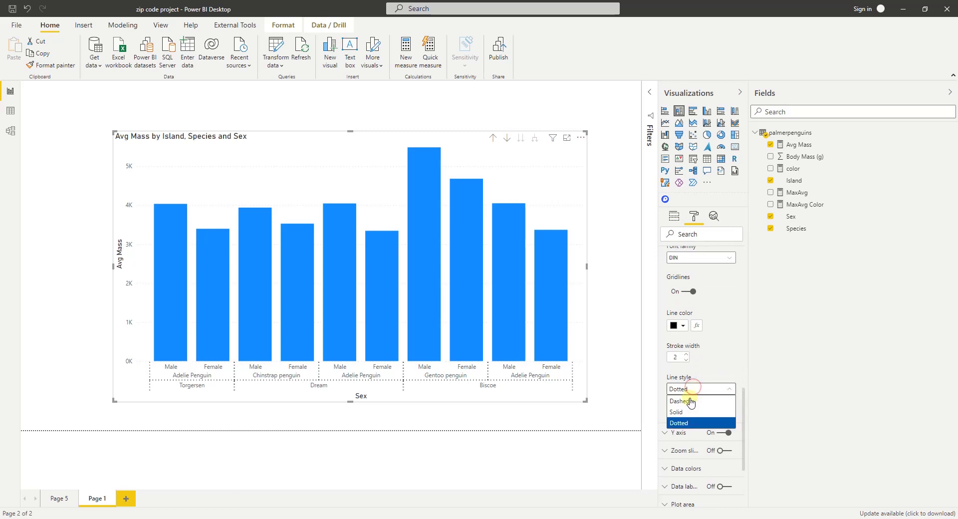
pyautogui.click(685, 410)
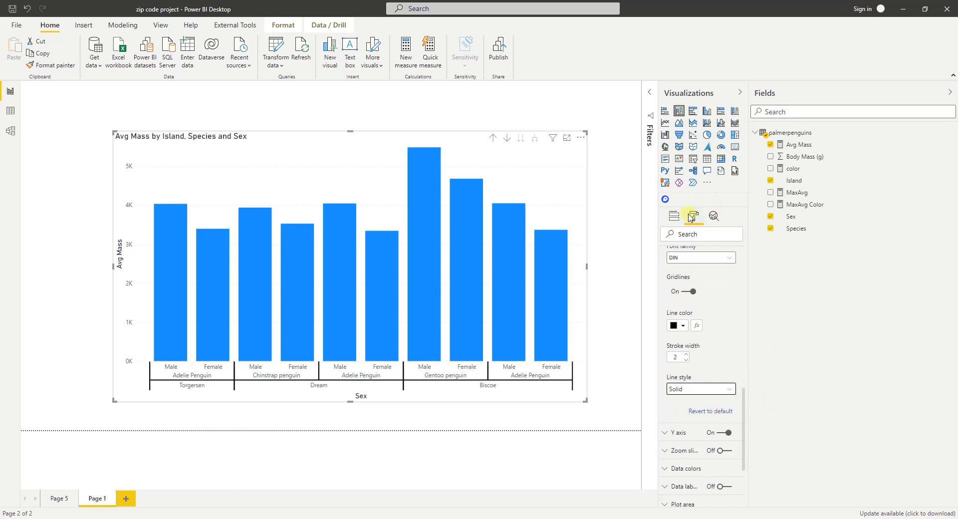
pyautogui.scroll(1, 714, 335)
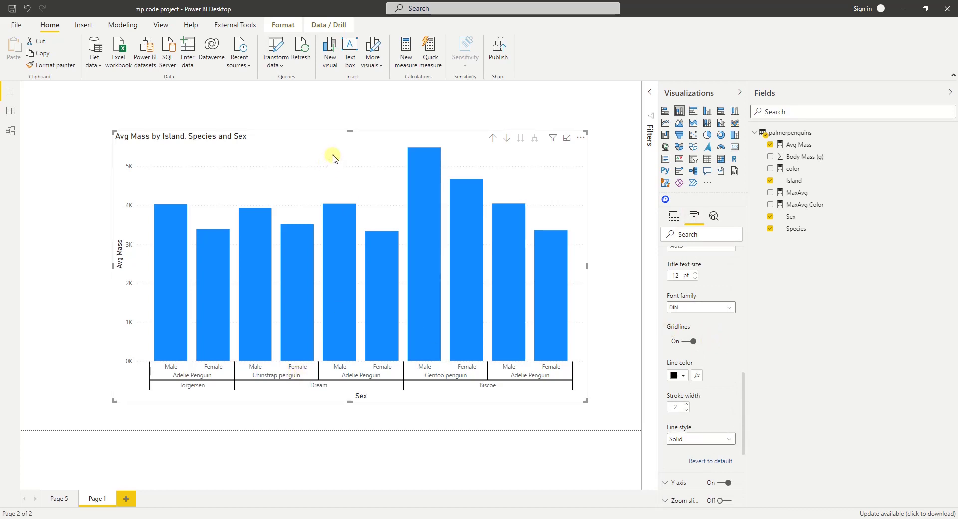
pyautogui.moveTo(330, 156); pyautogui.dragTo(330, 150)
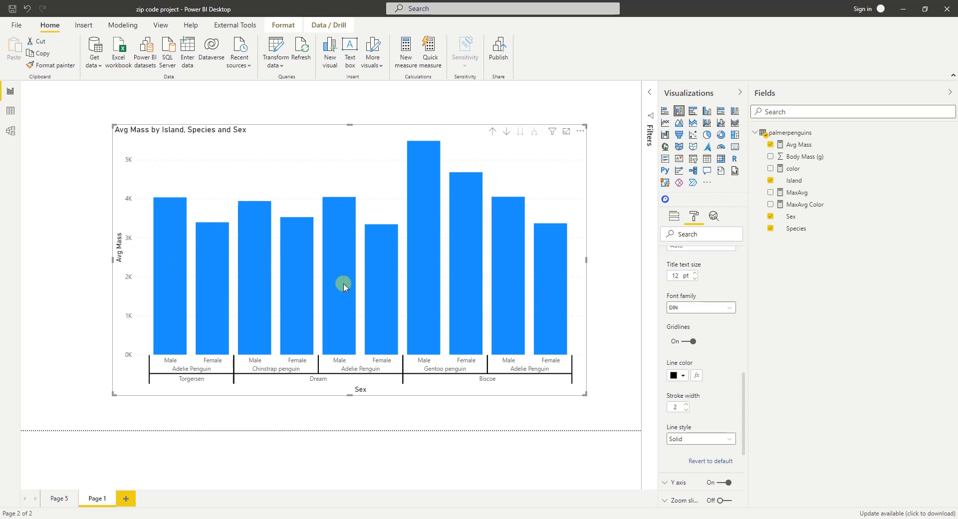
# Step: On Page 5, select the finished example chart and review its Data labels formatting
pyautogui.click(55, 498)
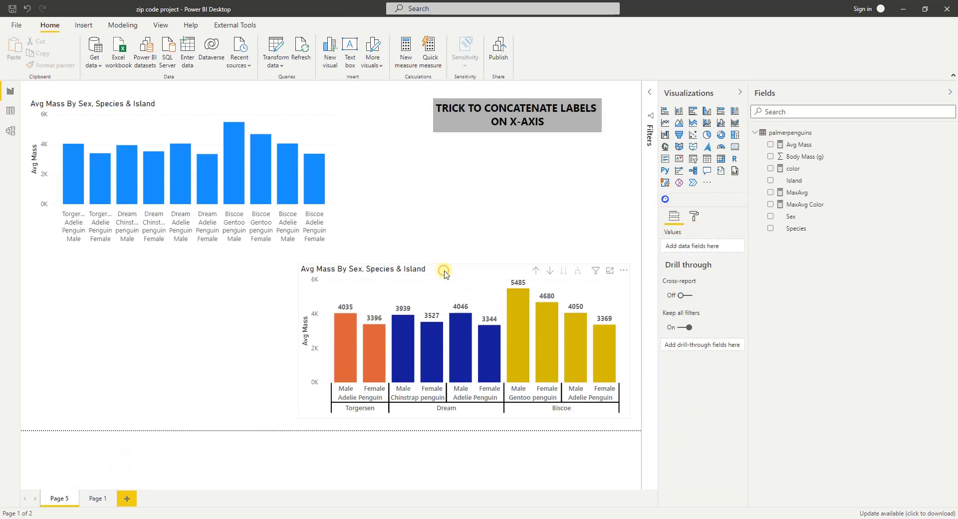
pyautogui.click(443, 272)
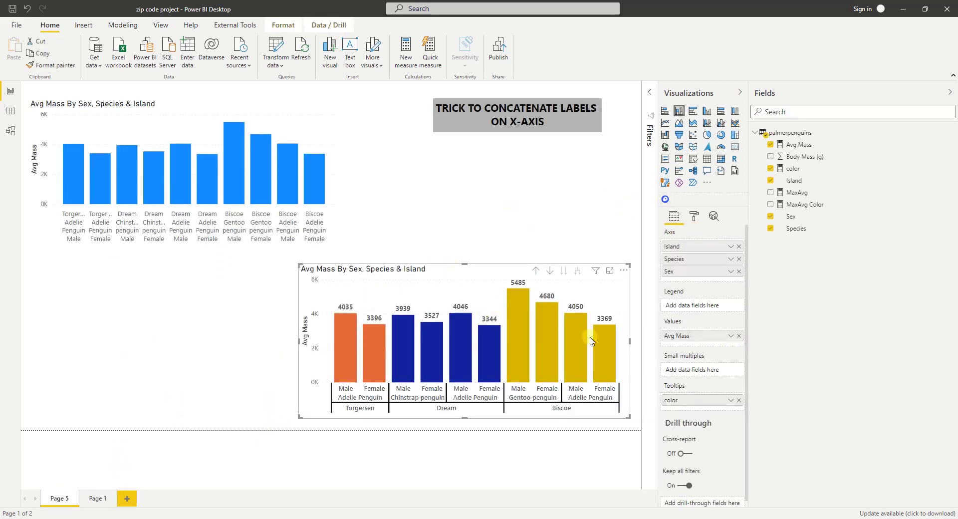
pyautogui.click(694, 217)
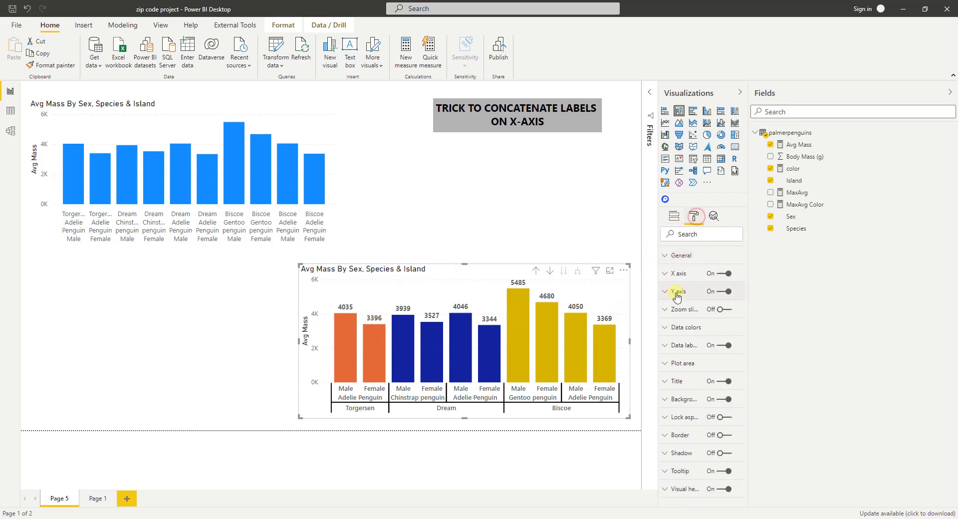
pyautogui.click(682, 349)
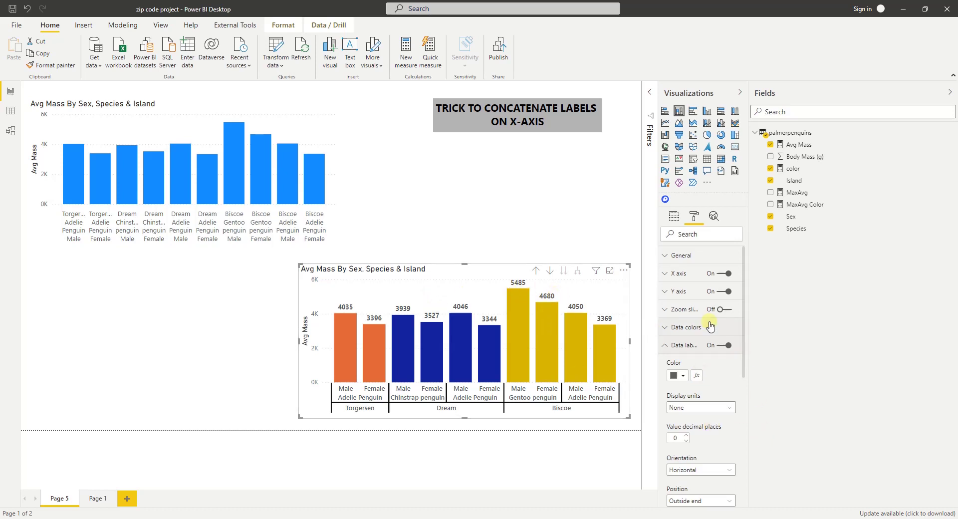
pyautogui.scroll(-5, 720, 437)
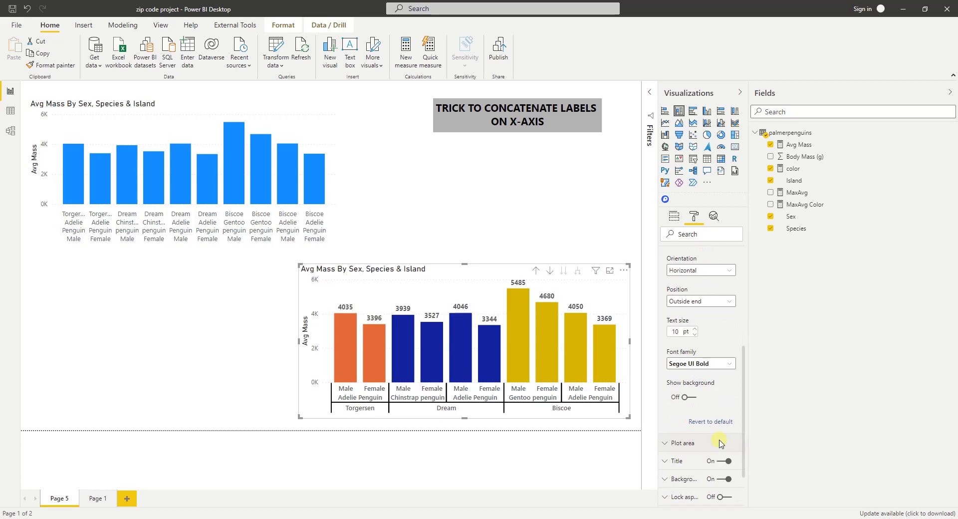
pyautogui.scroll(2, 719, 442)
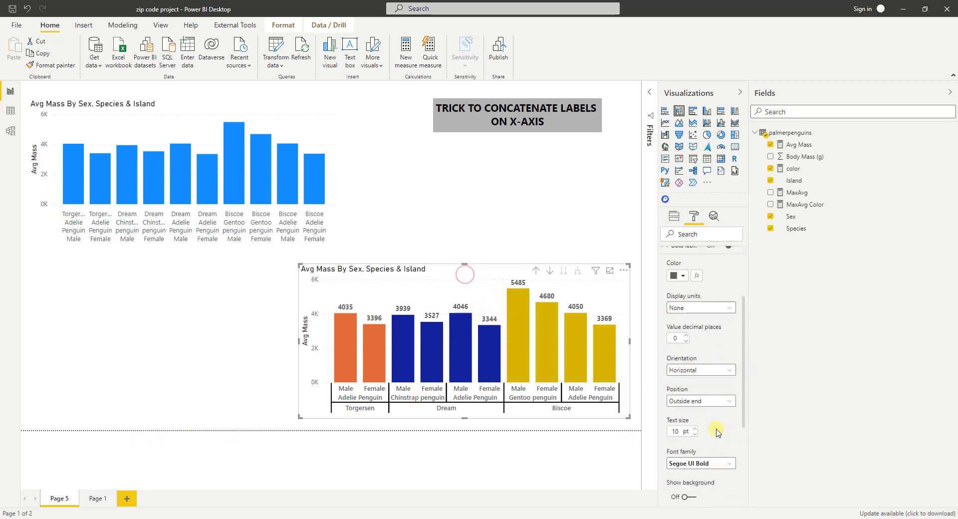
pyautogui.scroll(-1, 716, 430)
pyautogui.scroll(2, 717, 432)
pyautogui.scroll(-3, 726, 384)
pyautogui.scroll(4, 668, 384)
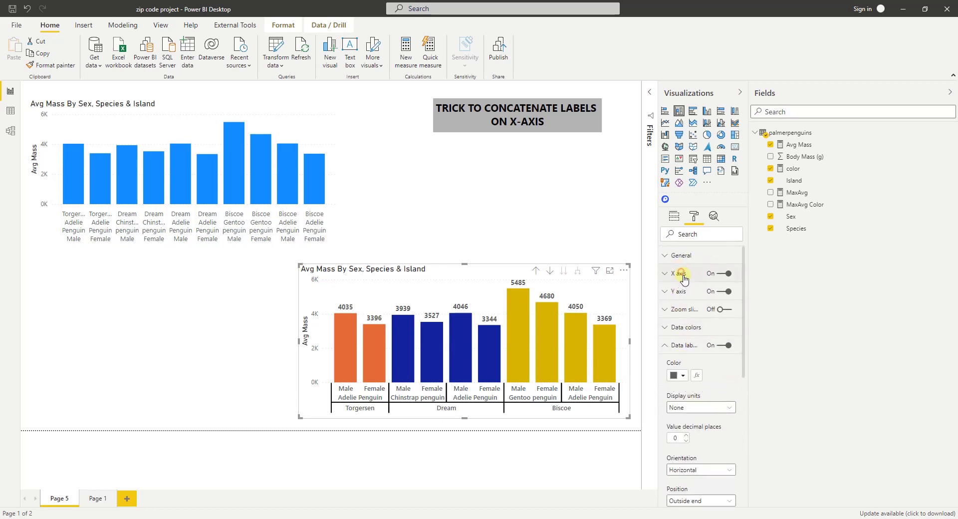
# Step: Expand the example chart's X axis settings to see concatenation off and solid black width-2 gridlines
pyautogui.click(681, 274)
pyautogui.scroll(-5, 698, 399)
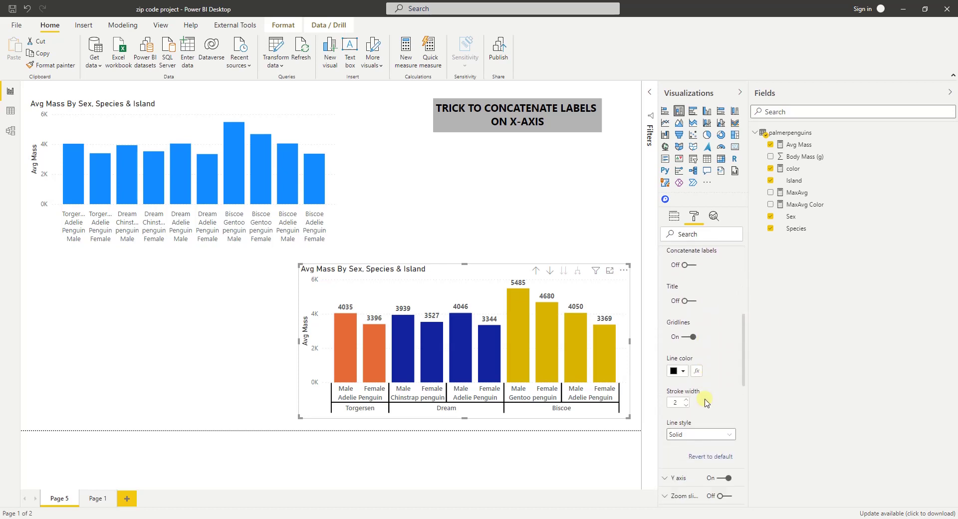